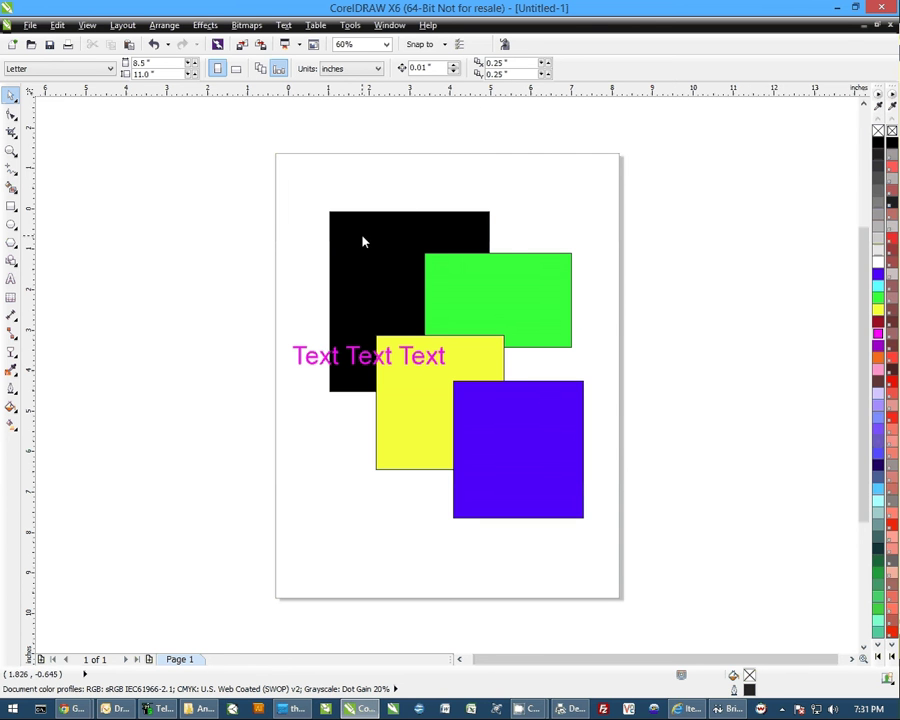
- Open the Object Manager docker from Window > Dockers to show Page 1's layers
click(389, 27)
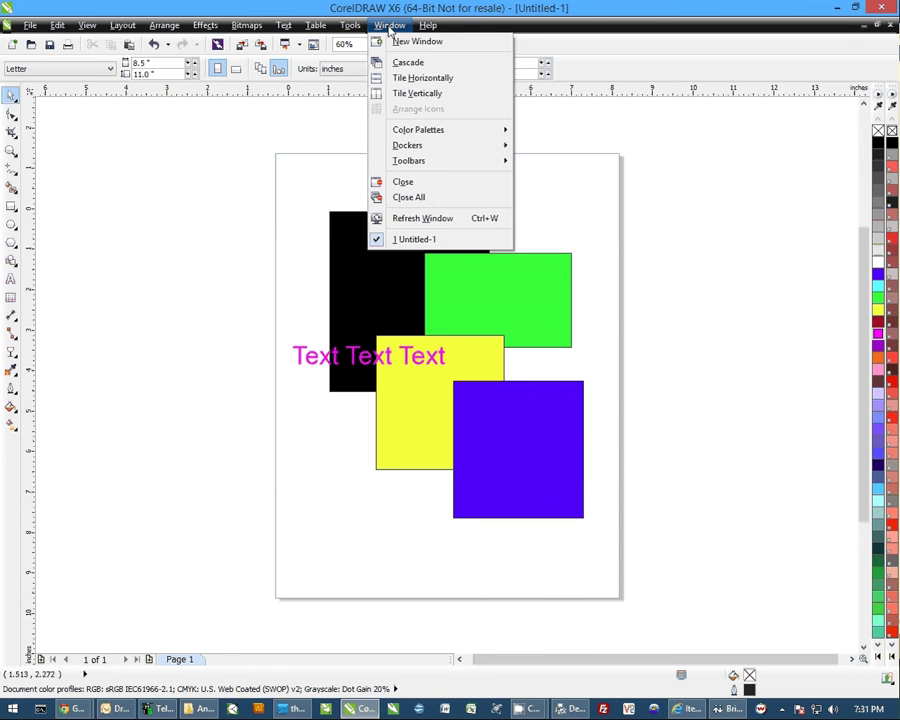
mouse_move(406, 148)
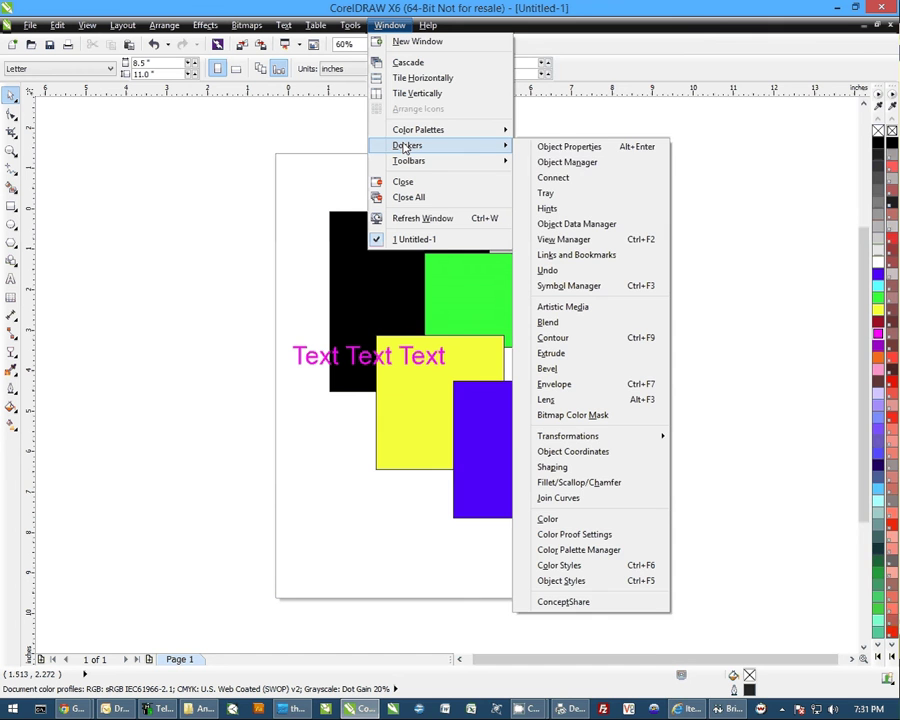
click(586, 165)
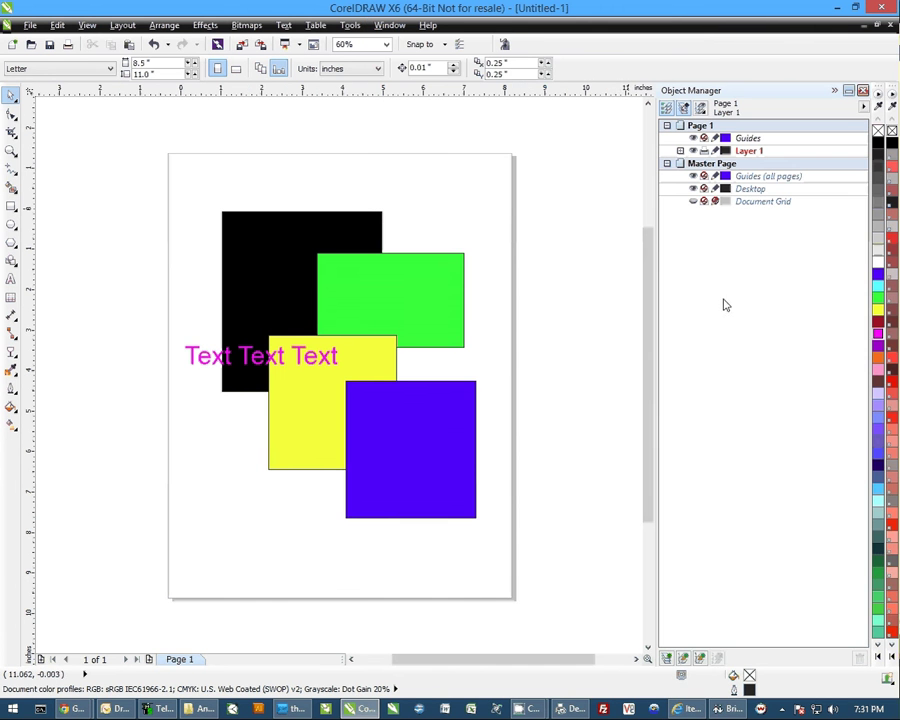
- Expand Layer 1 and select the green, black, blue and yellow rectangles in turn to identify their rows
click(680, 151)
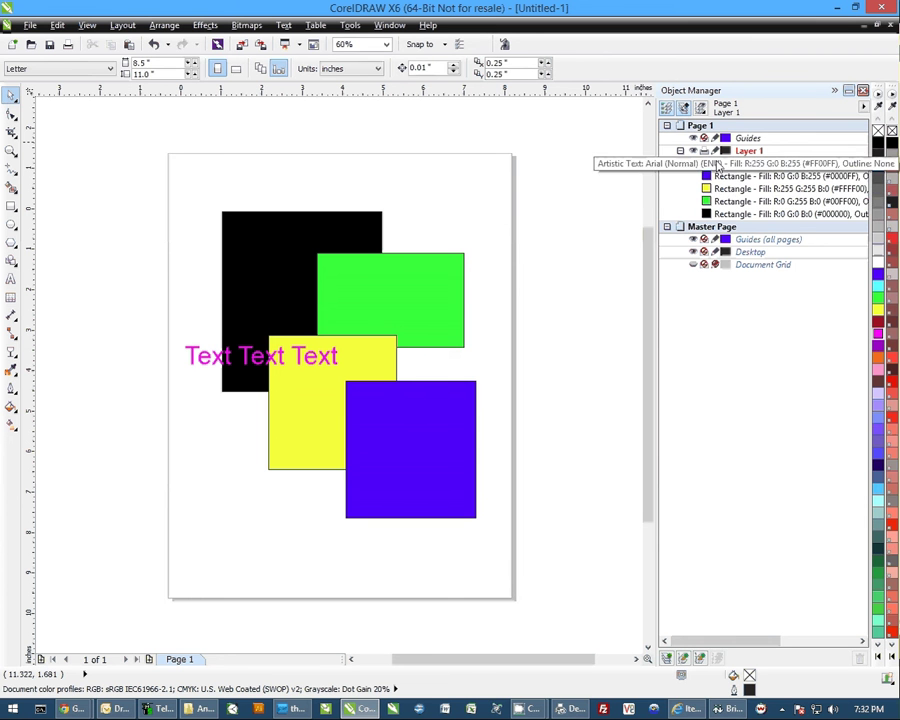
click(420, 285)
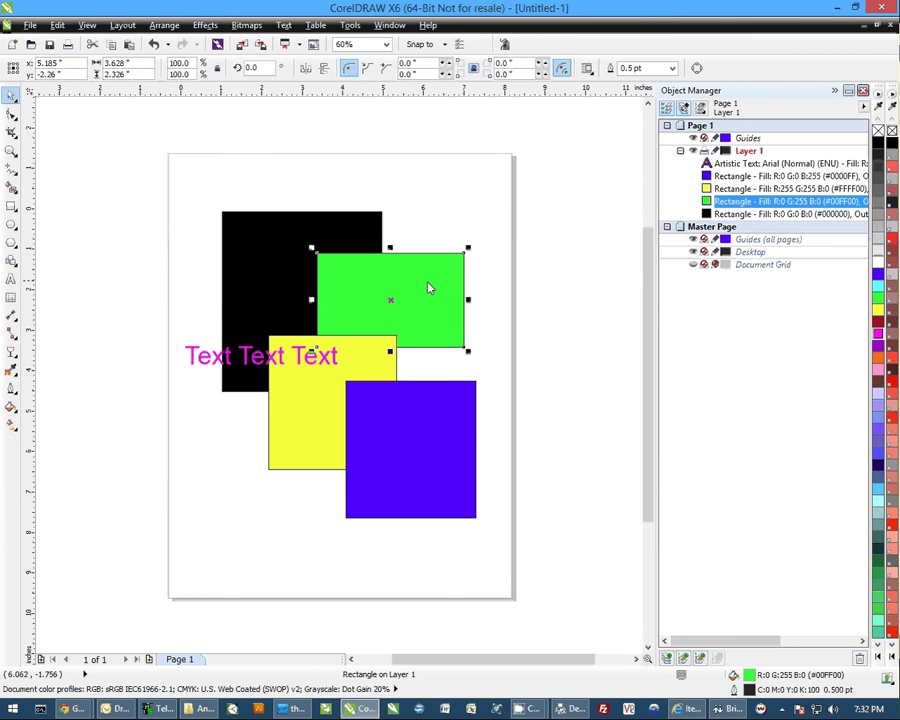
click(260, 245)
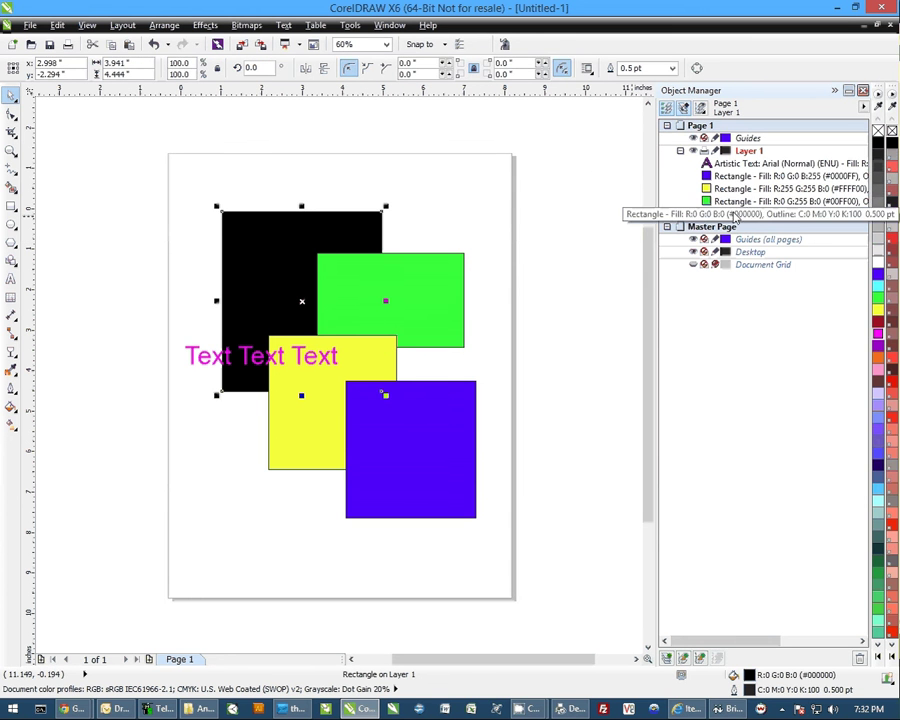
click(421, 452)
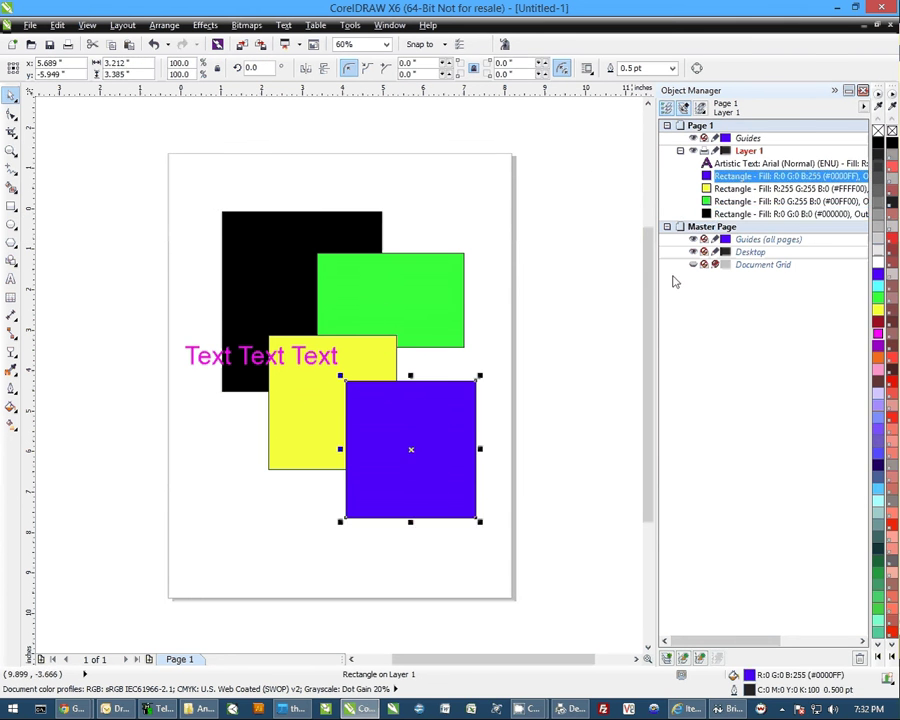
click(310, 408)
click(185, 374)
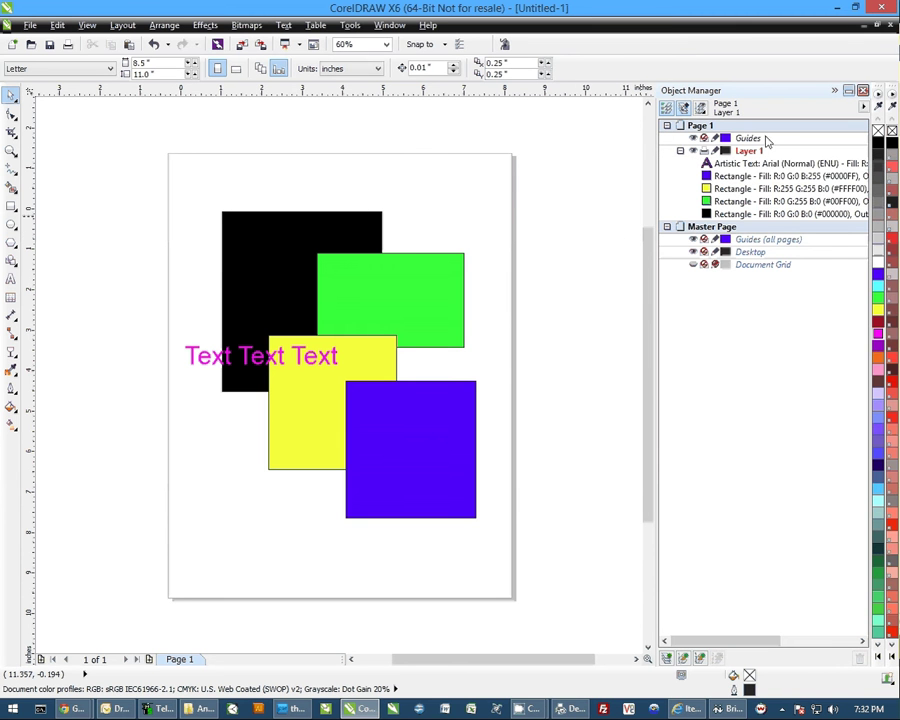
- Create a layer called 'my layer' above Layer 1 and drag the blue rectangle row into it
right_click(774, 150)
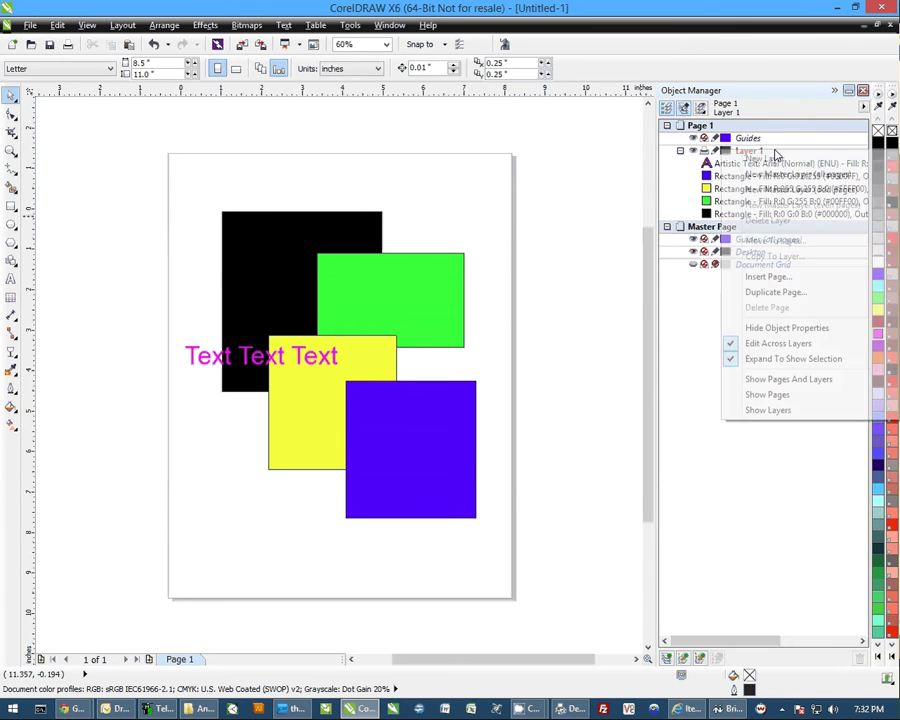
click(768, 159)
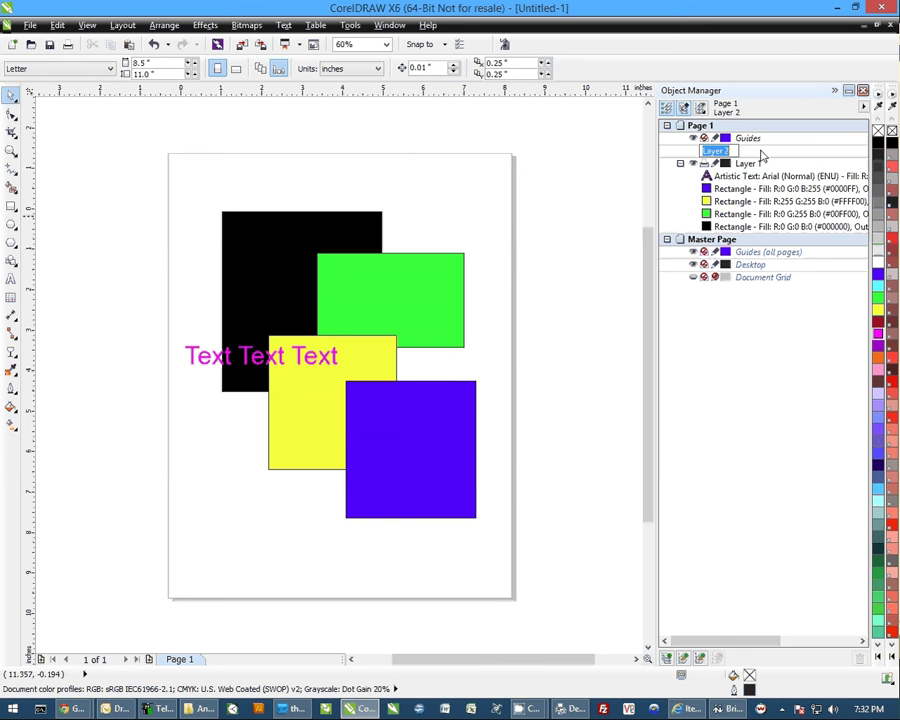
text(my layer)
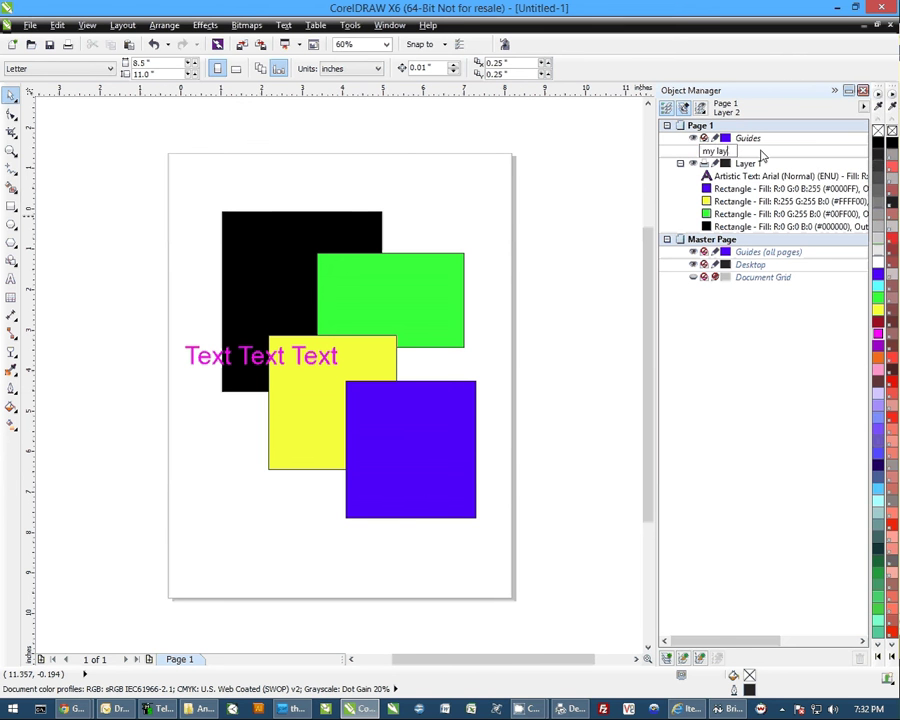
key(Return)
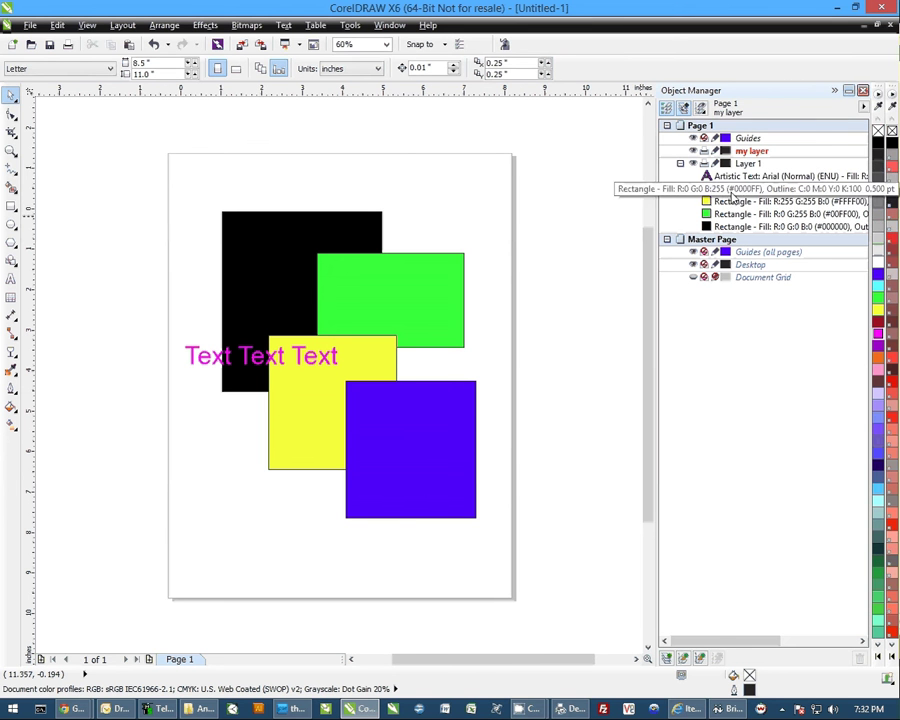
click(733, 193)
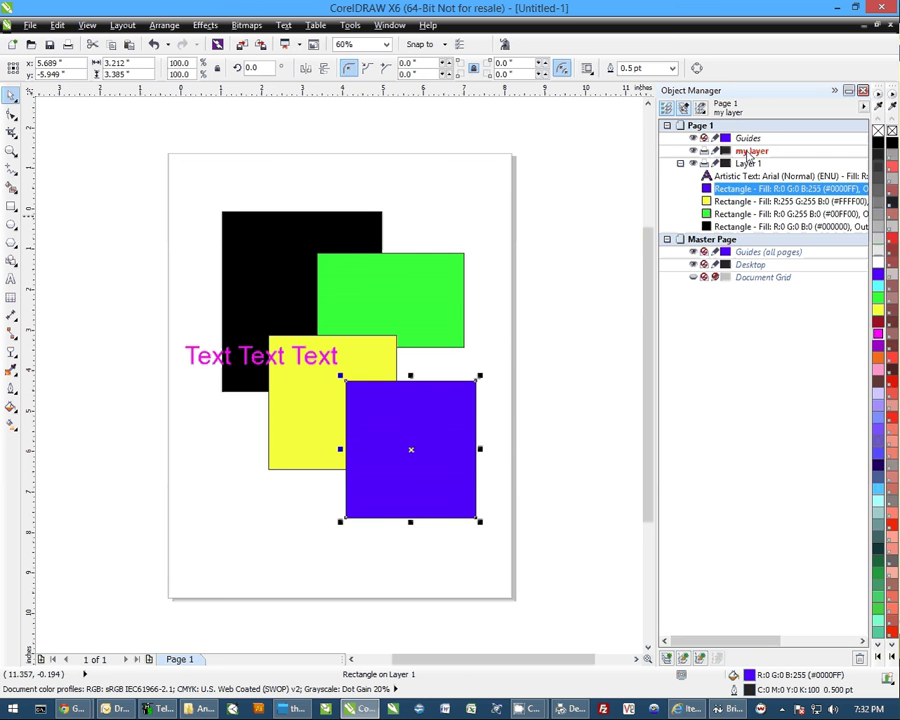
drag(748, 152, 748, 155)
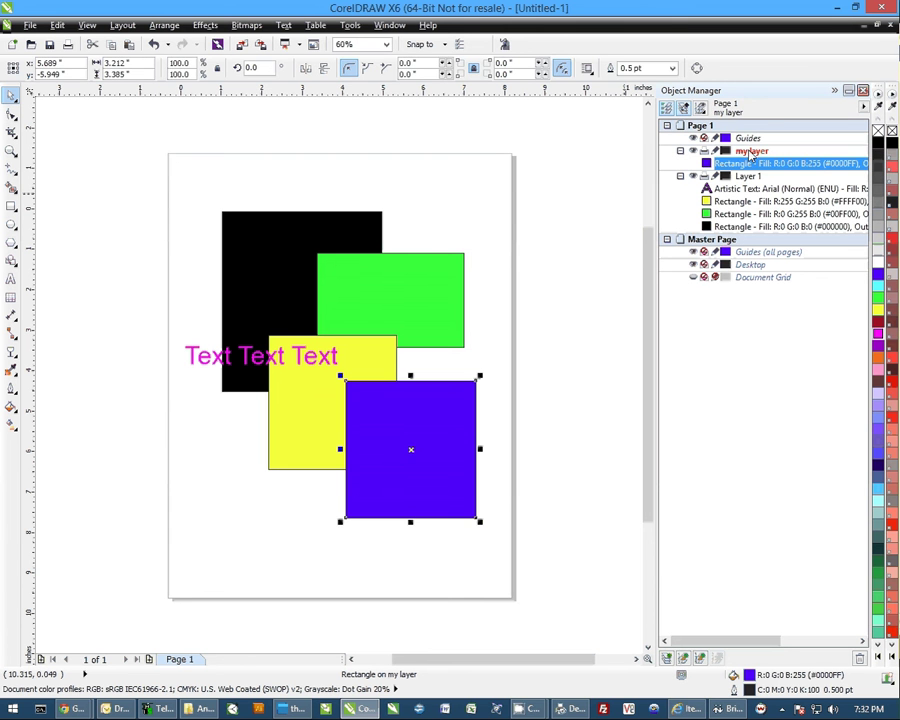
- Move my layer below Layer 1, behind its shapes
click(750, 152)
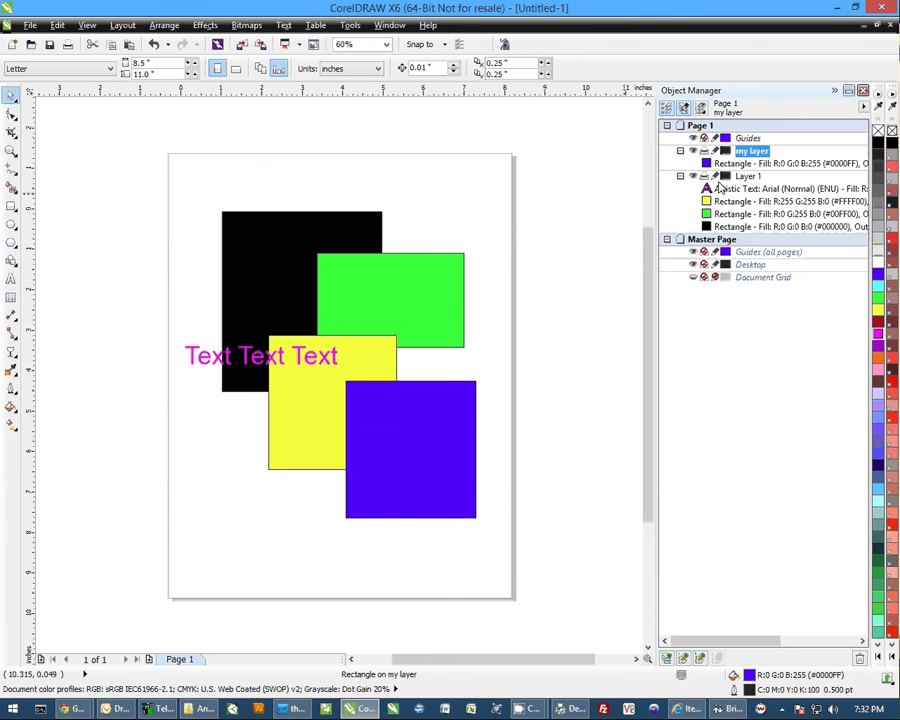
drag(718, 187, 747, 156)
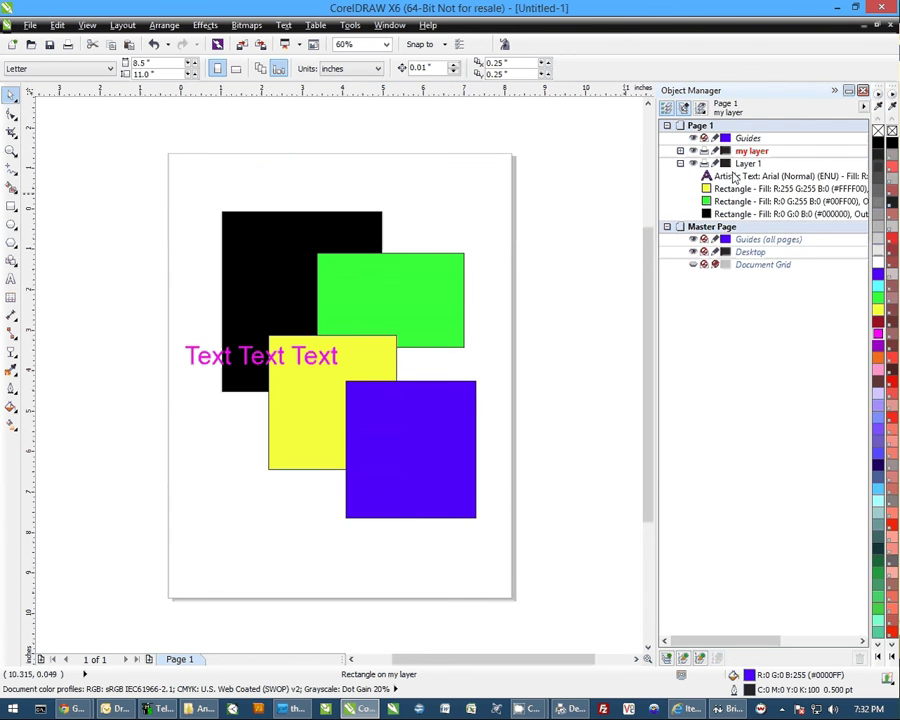
click(747, 153)
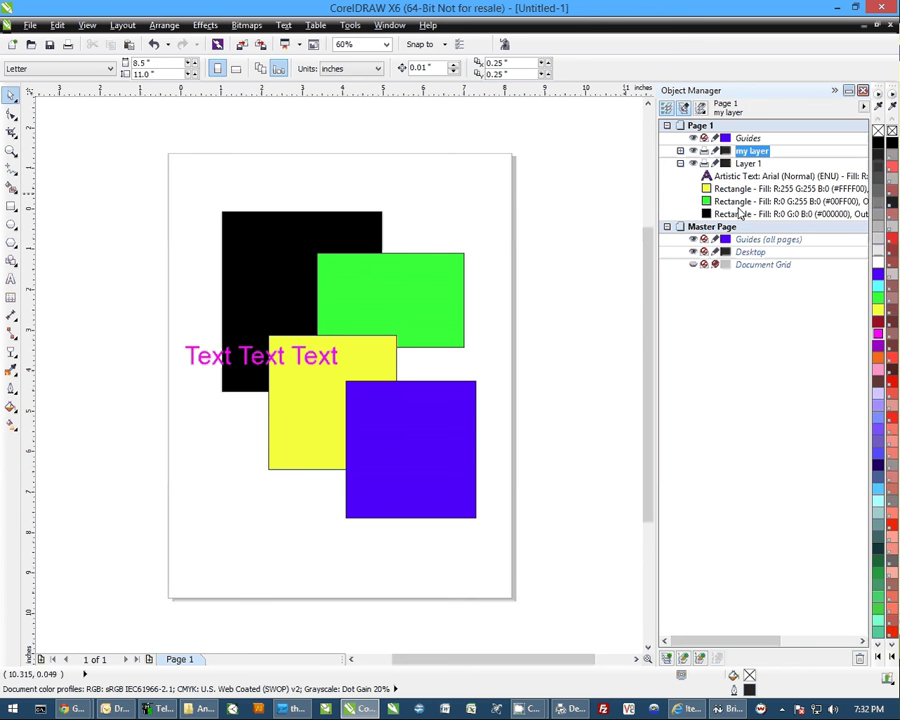
drag(744, 196, 742, 220)
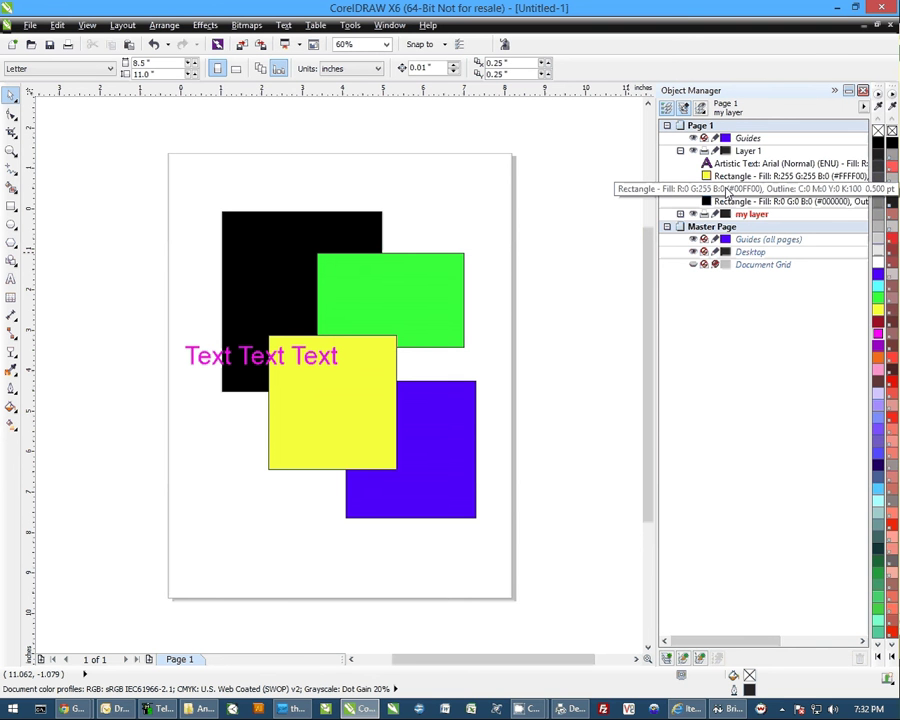
- Return my layer above Layer 1 and move the green rectangle onto it
drag(750, 214, 748, 152)
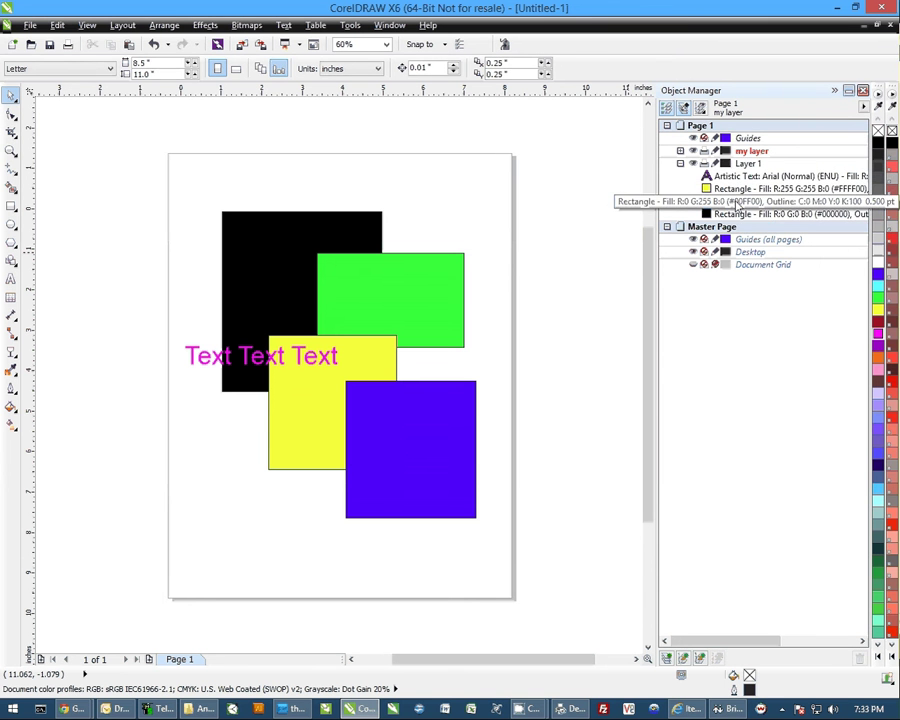
click(737, 201)
drag(752, 155, 752, 152)
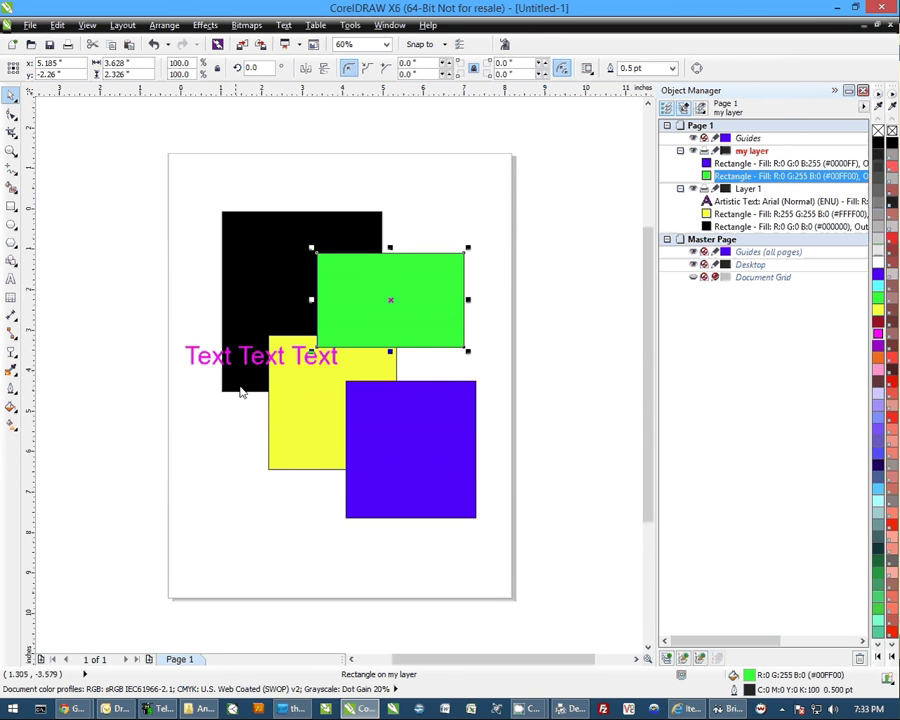
click(202, 360)
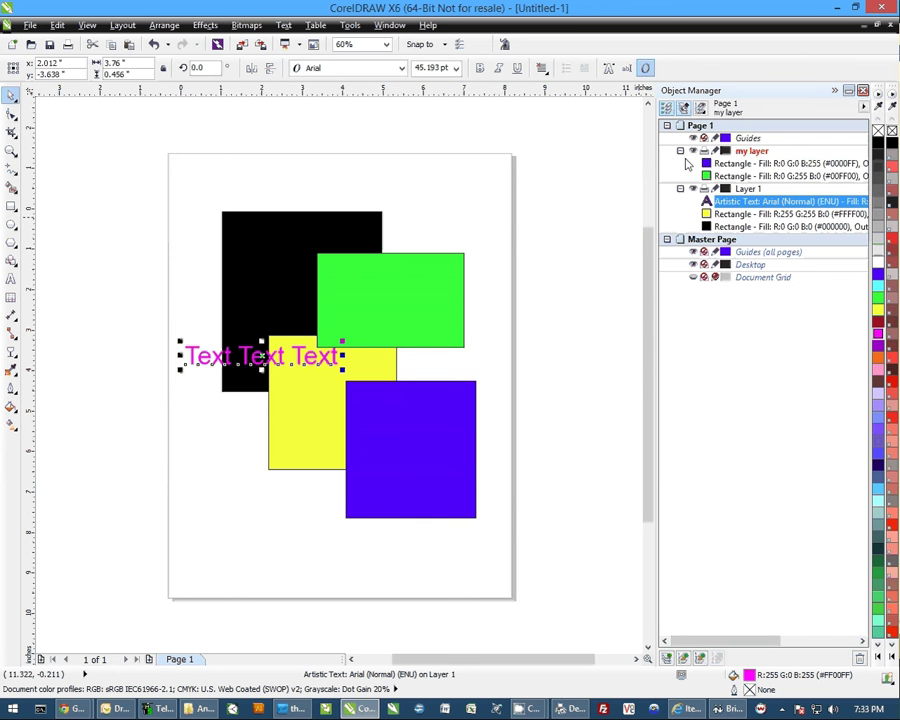
click(693, 151)
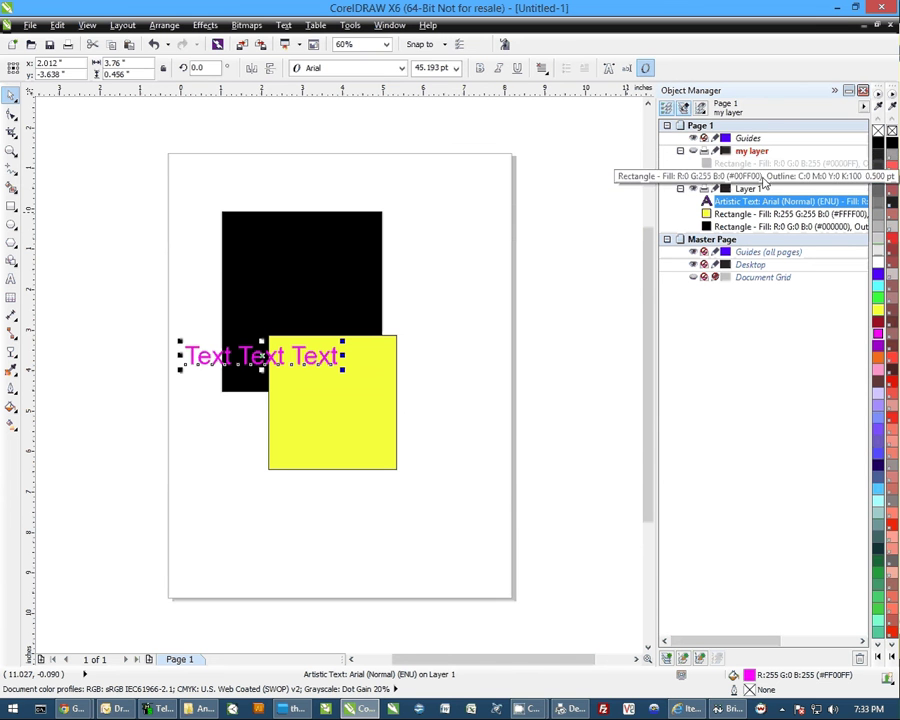
click(693, 151)
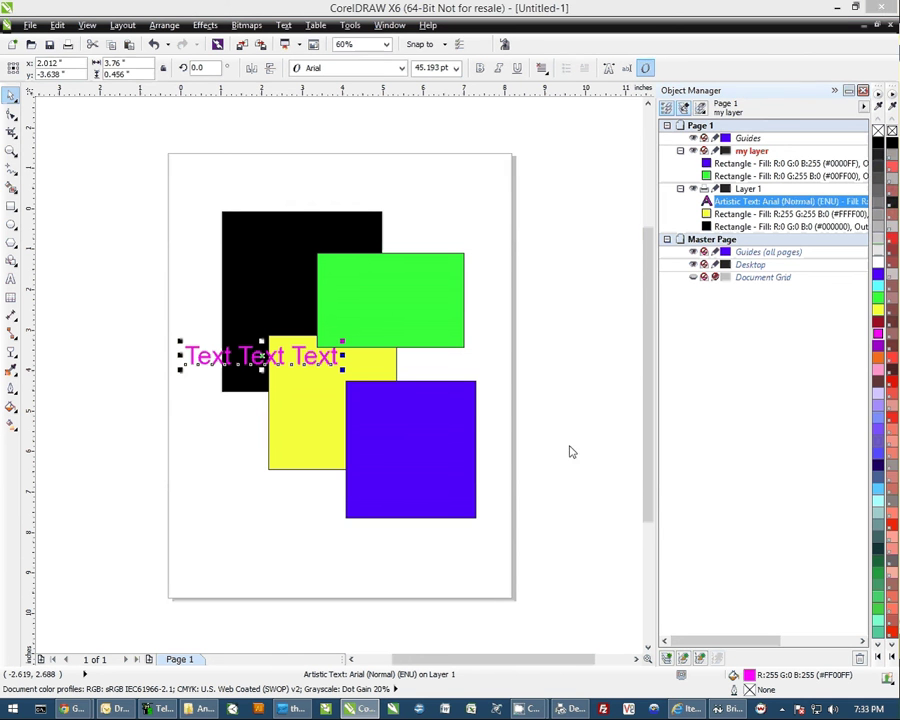
- Preview the printout, which shows only the black and yellow rectangles and text, then cancel
key(ctrl+p)
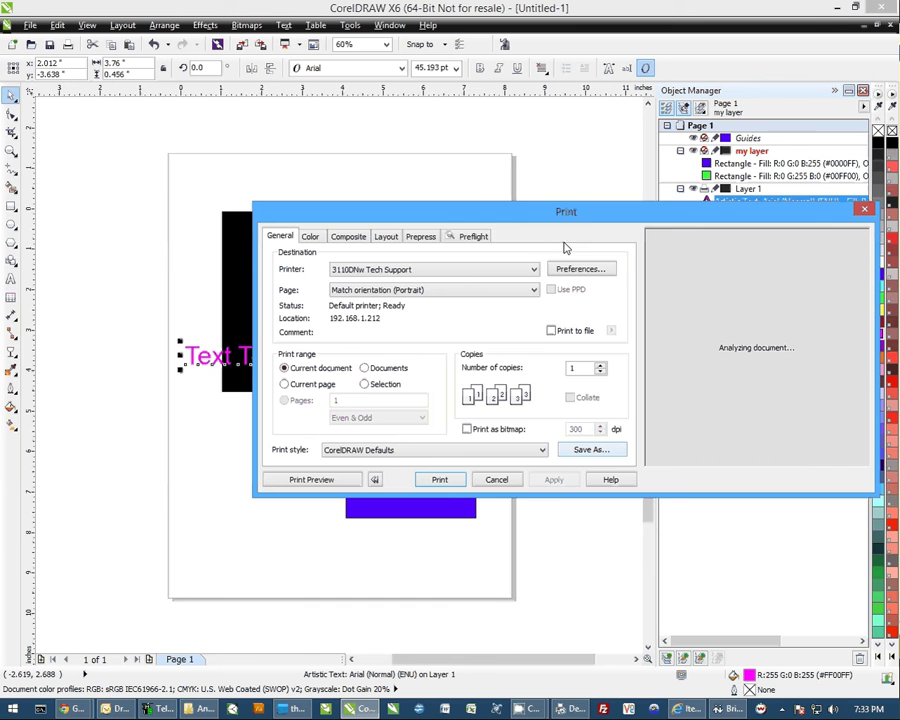
drag(576, 211, 331, 113)
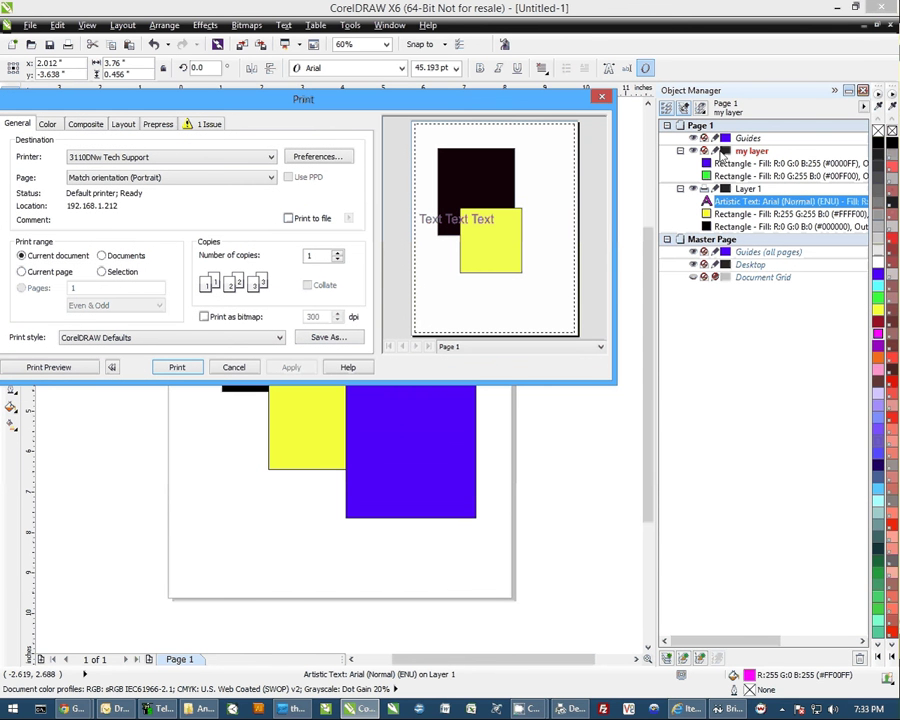
click(234, 367)
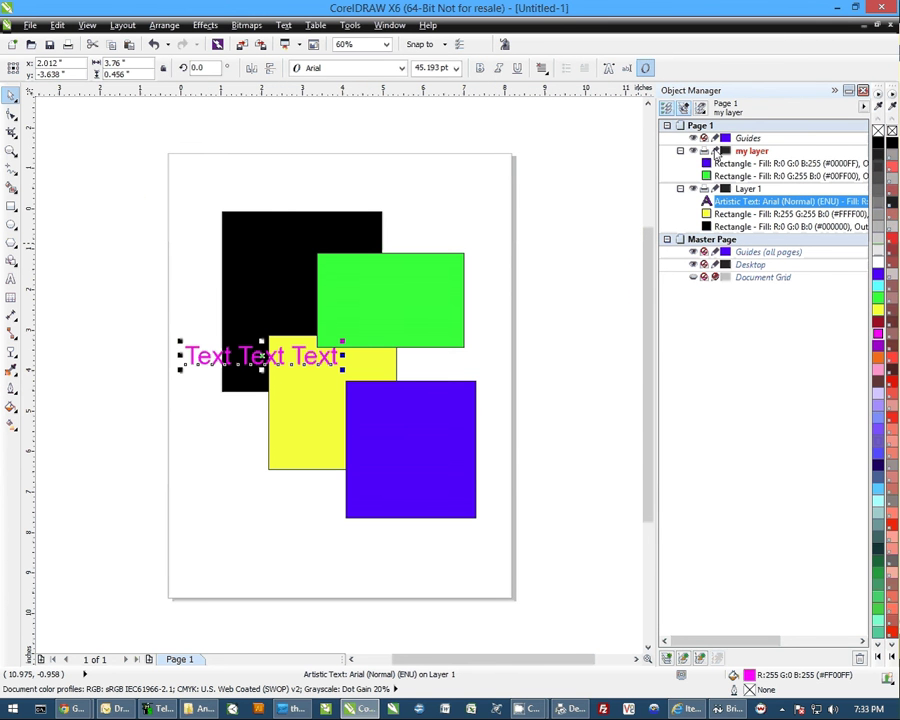
click(714, 150)
click(415, 306)
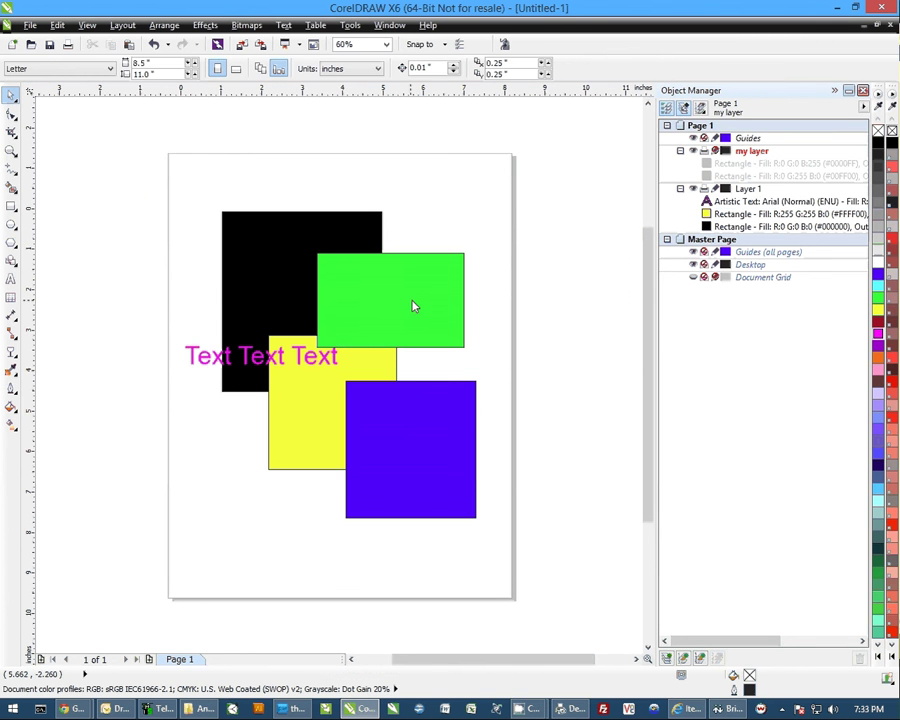
alt+click(368, 279)
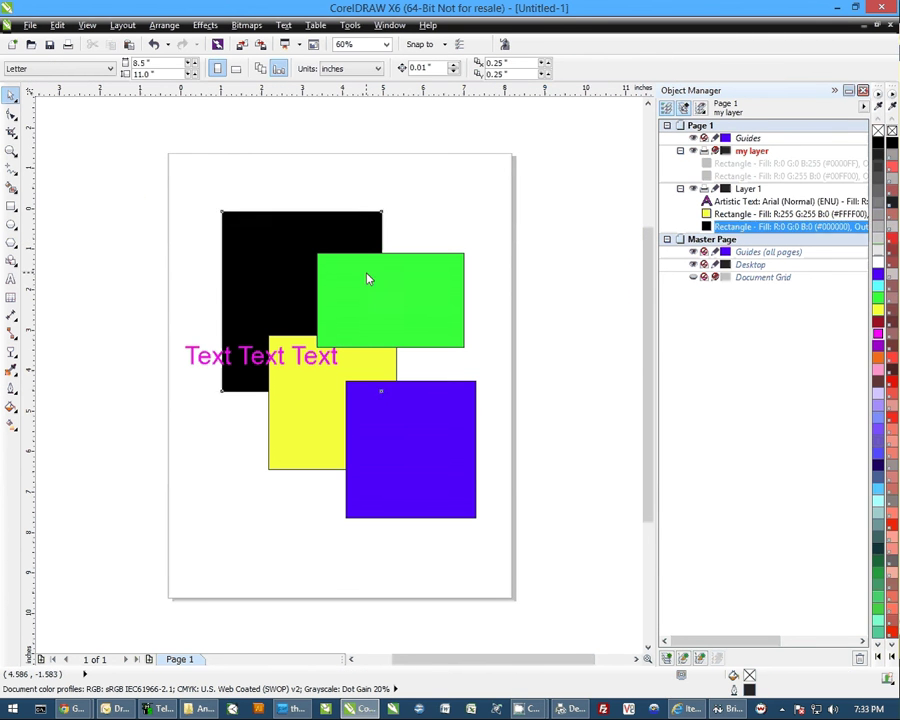
click(538, 312)
click(266, 252)
click(280, 420)
click(255, 360)
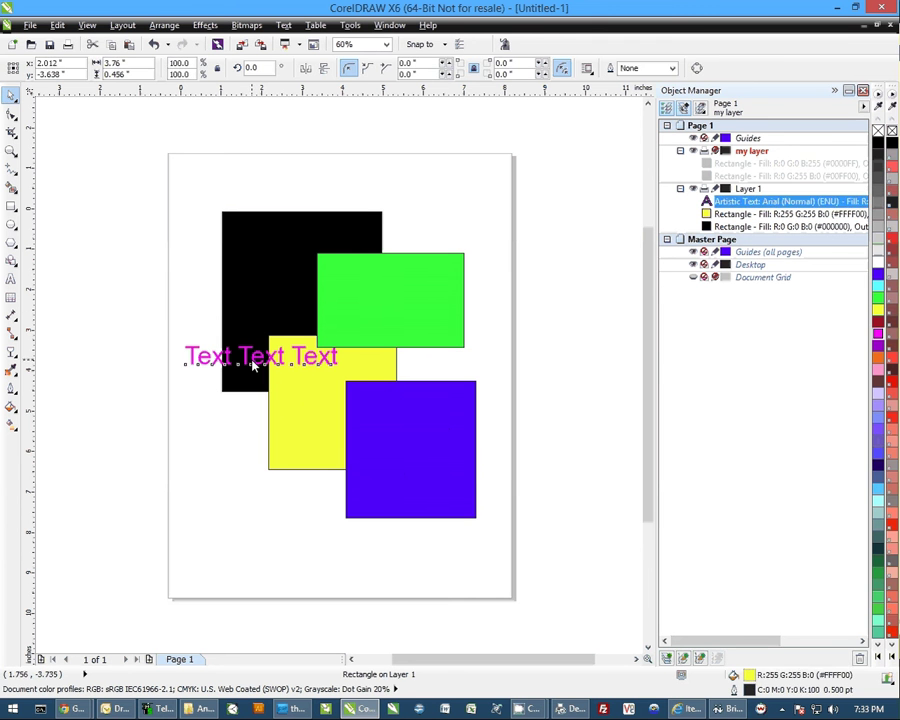
click(492, 317)
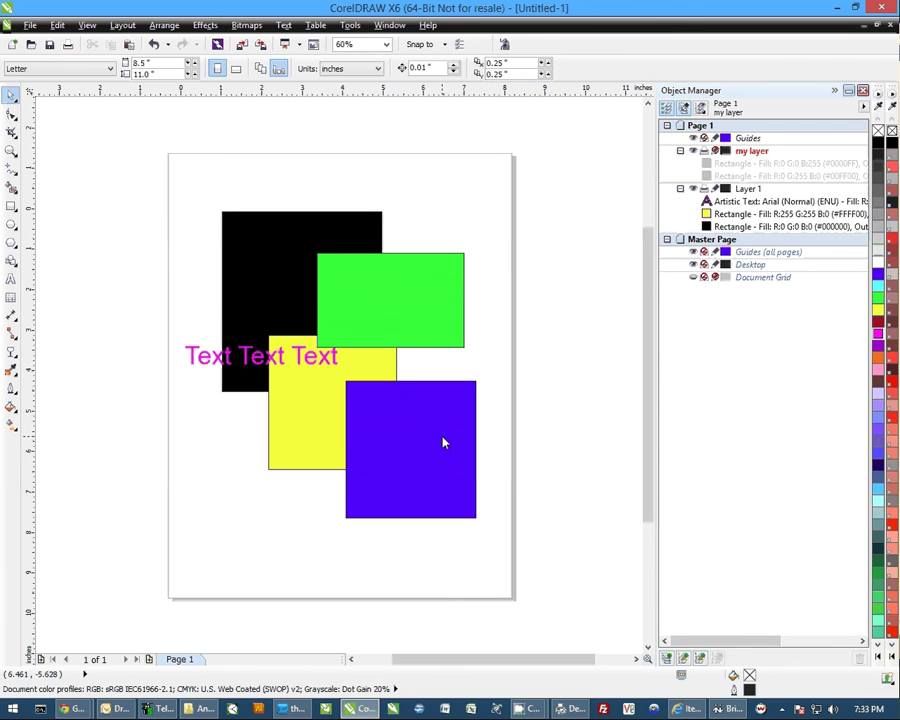
click(716, 150)
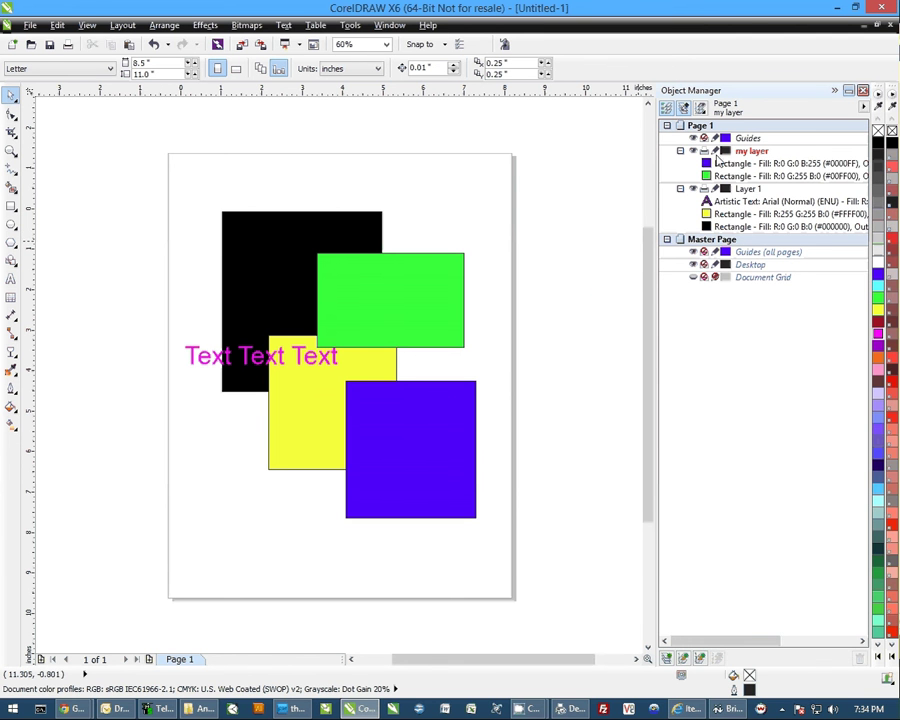
- Draw a large unfilled rectangle with a PANTONE 22-1-5 C red outline; move the blue rectangle into Layer 1
click(11, 205)
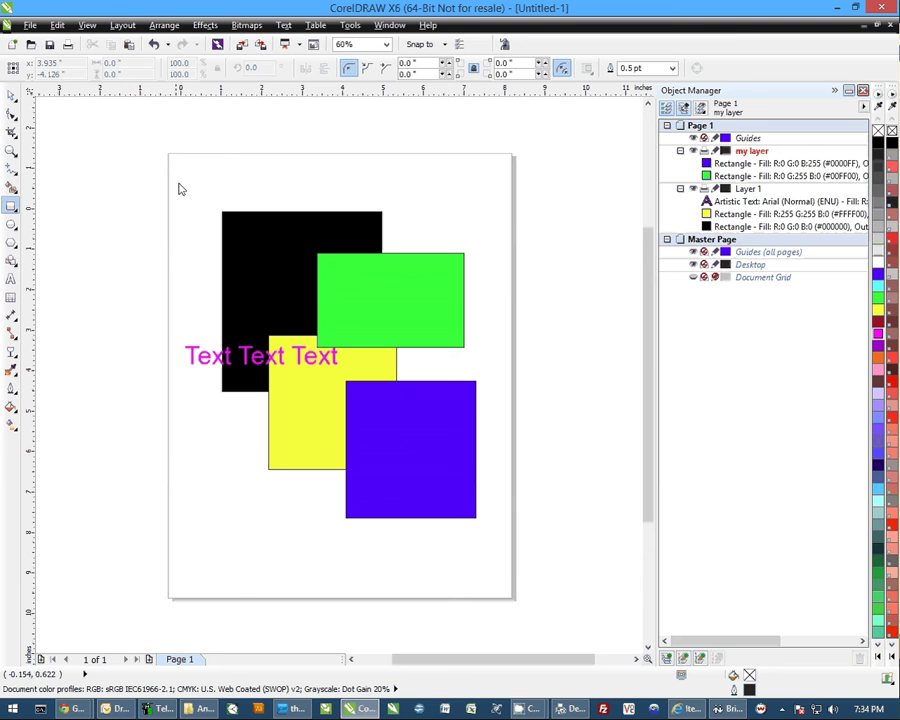
drag(180, 184, 393, 446)
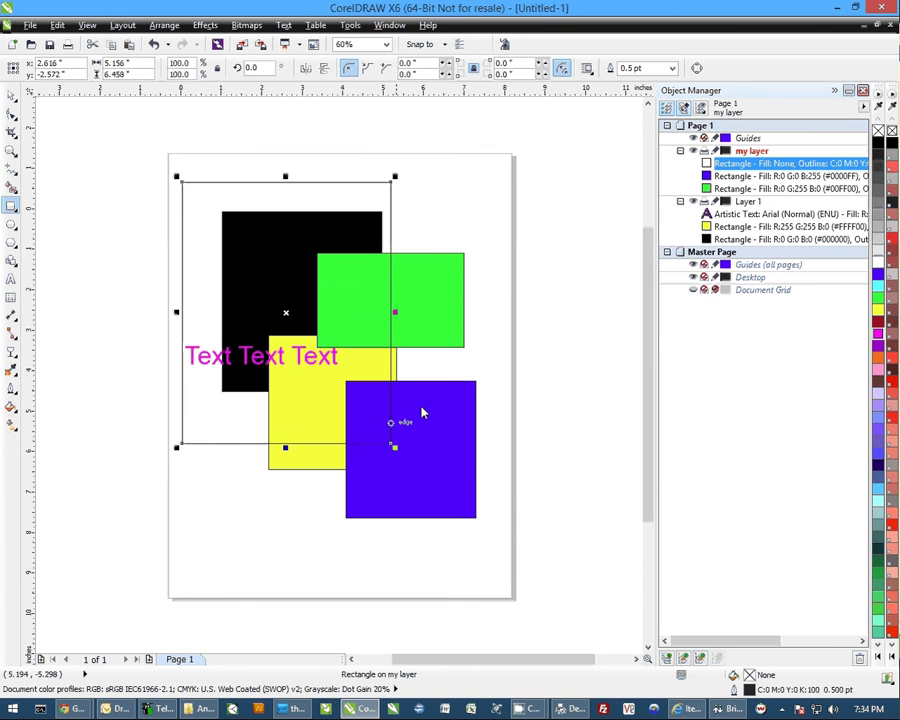
click(891, 166)
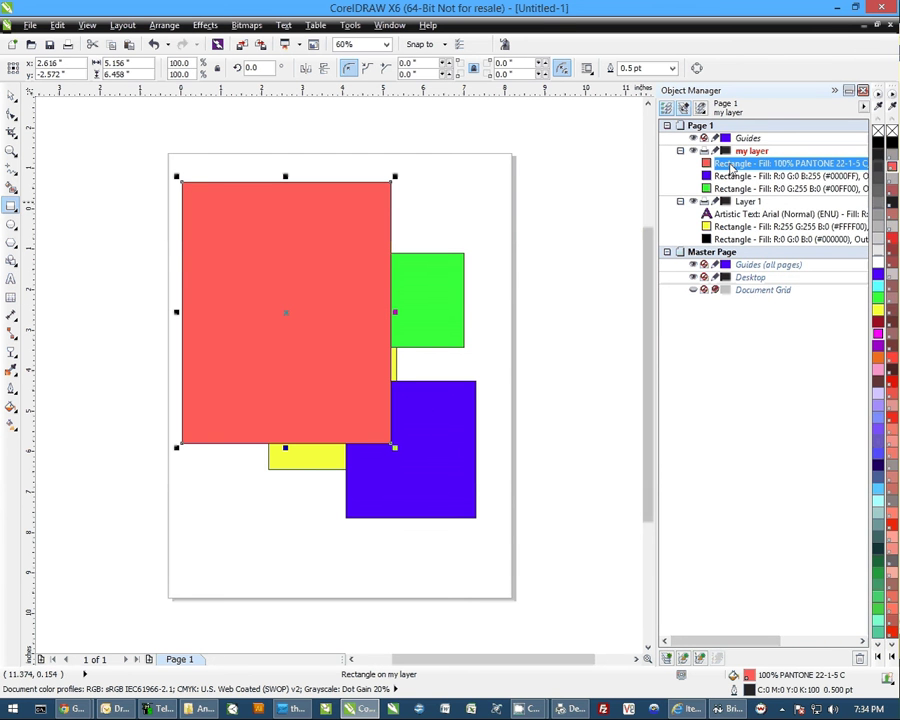
right_click(892, 170)
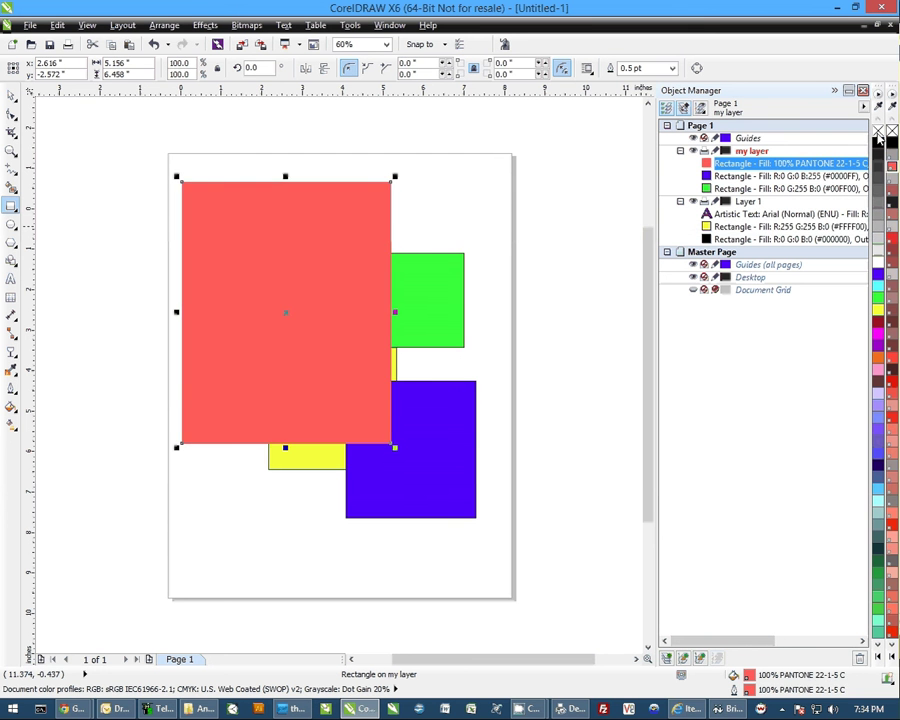
click(878, 131)
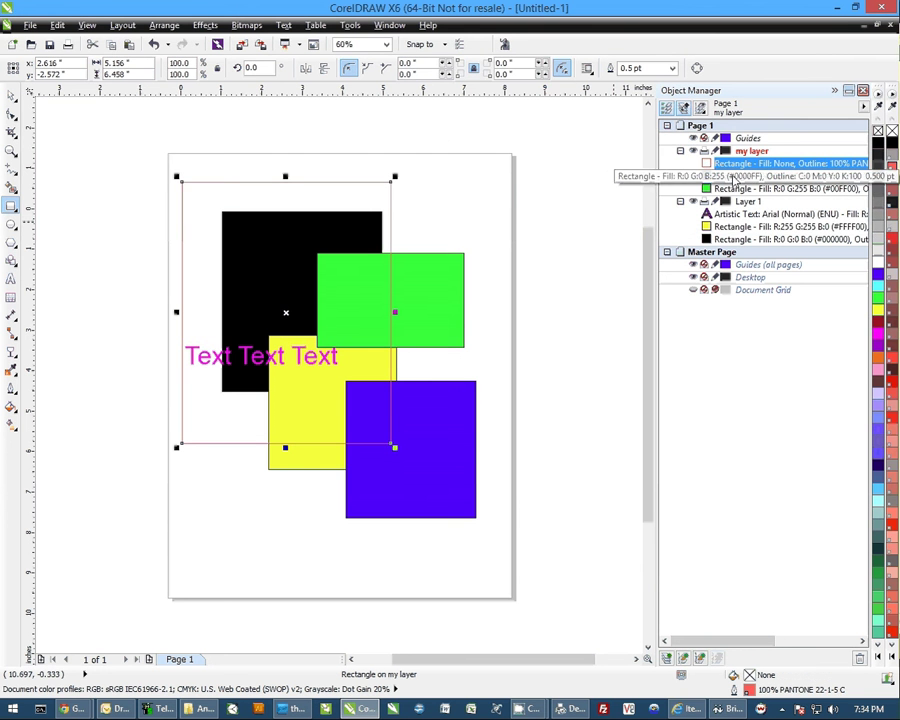
drag(760, 176, 712, 228)
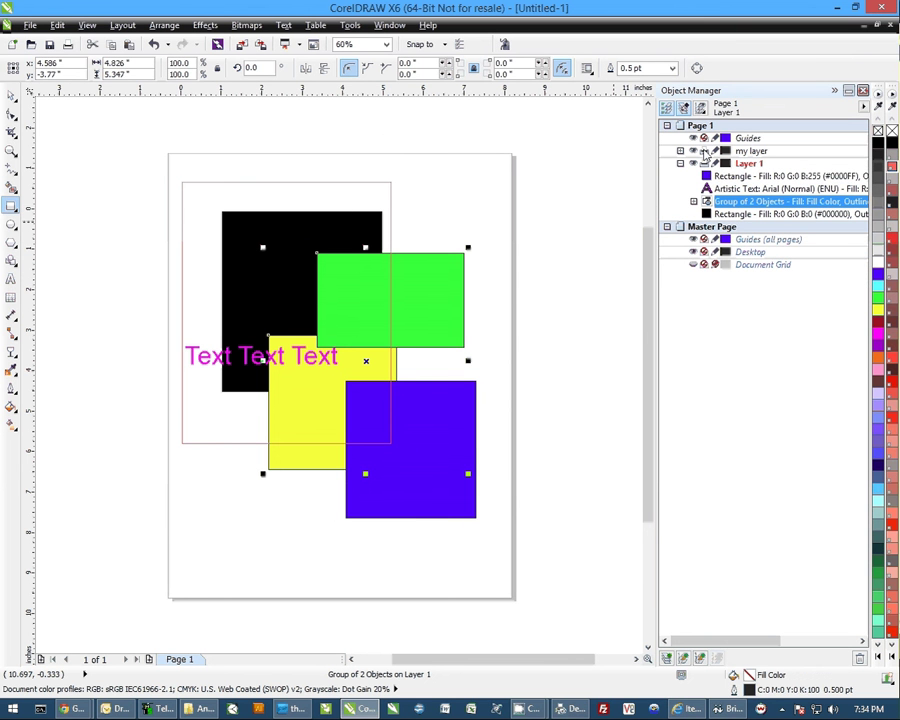
- Shift the green-yellow group, blue and black rectangles up-left into a tighter cluster
click(205, 199)
click(11, 94)
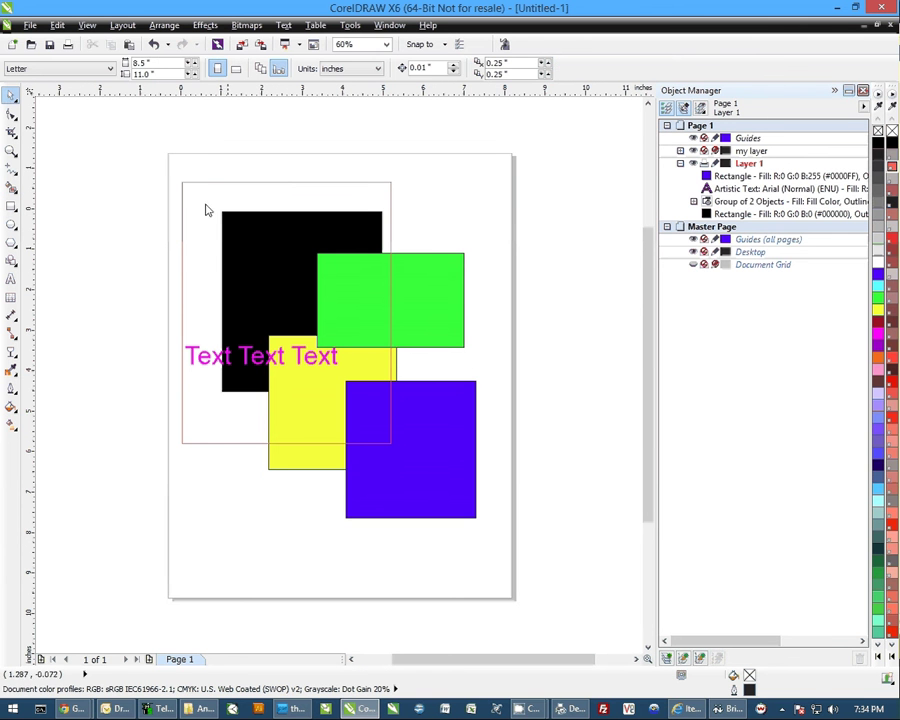
click(444, 318)
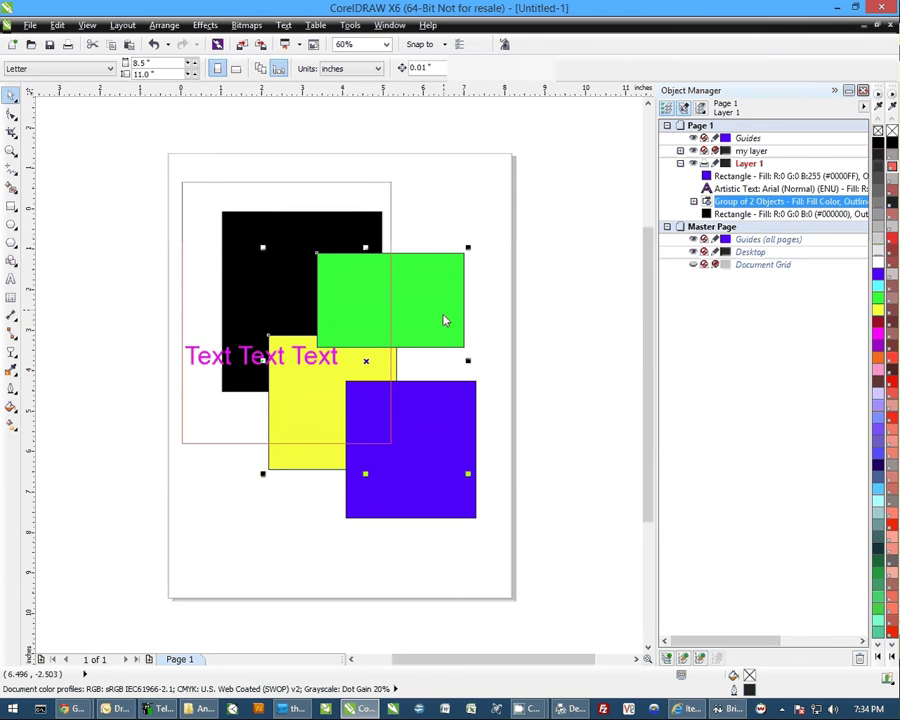
drag(444, 318, 372, 288)
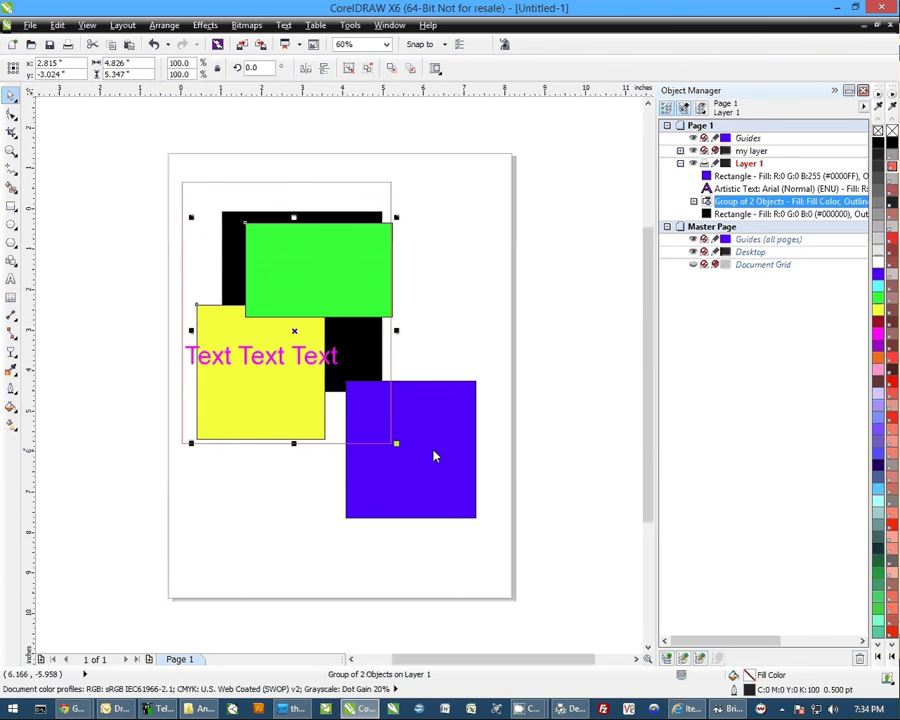
drag(434, 454, 346, 362)
drag(237, 237, 223, 209)
drag(231, 359, 239, 331)
- Move the magenta 'Text Text Text' up over the green and black rectangles
double_click(201, 358)
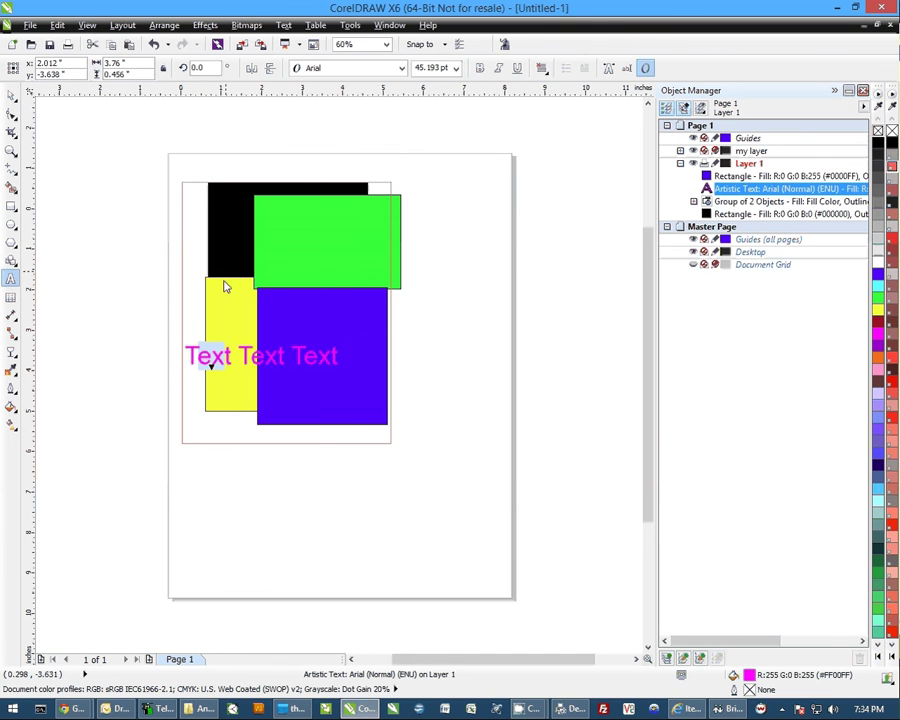
click(12, 94)
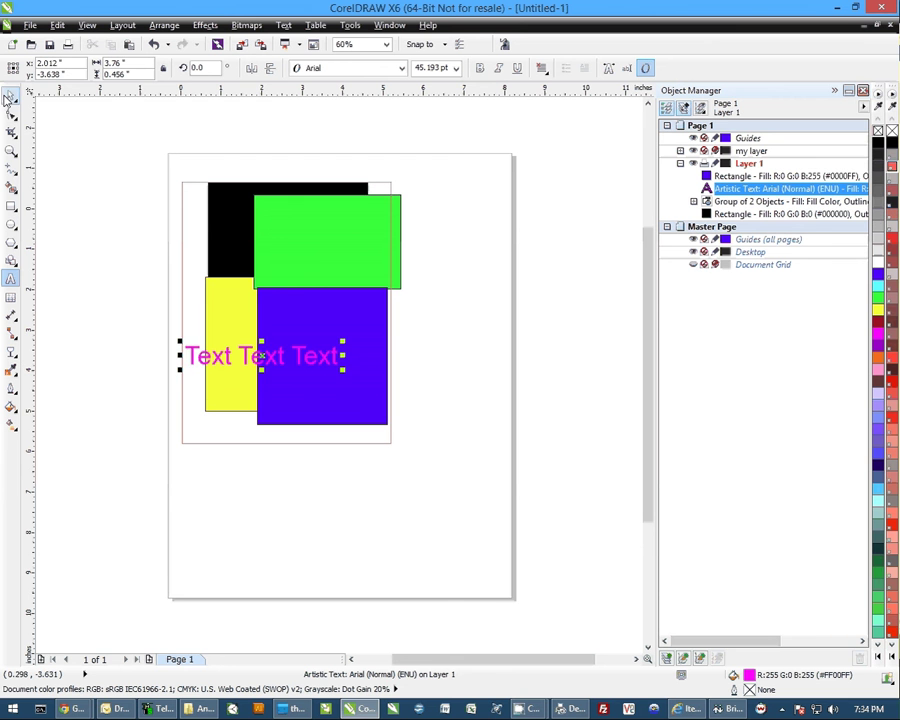
drag(262, 362, 270, 268)
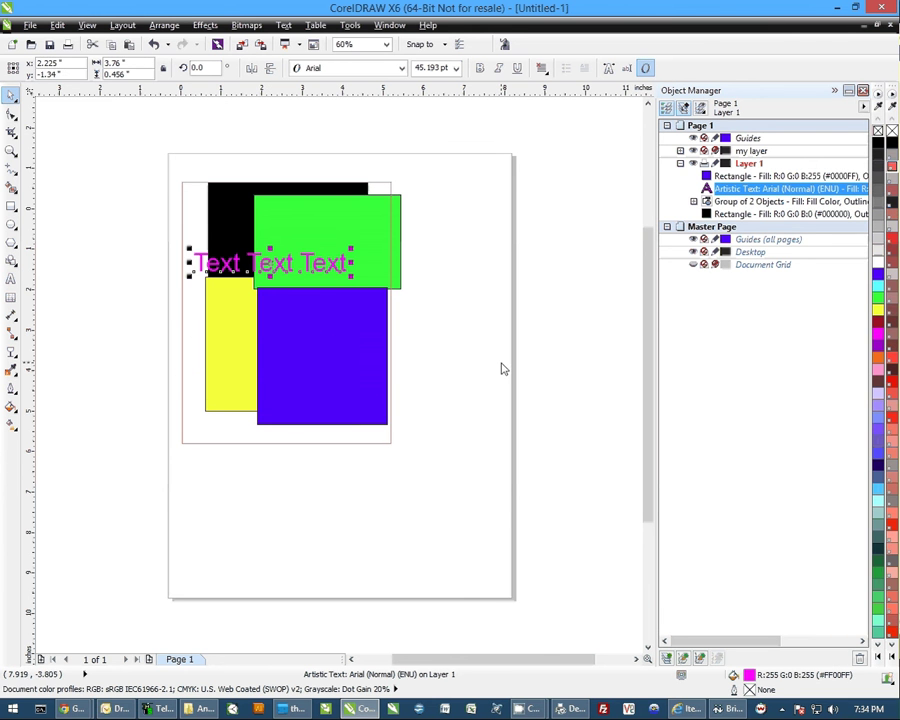
click(474, 343)
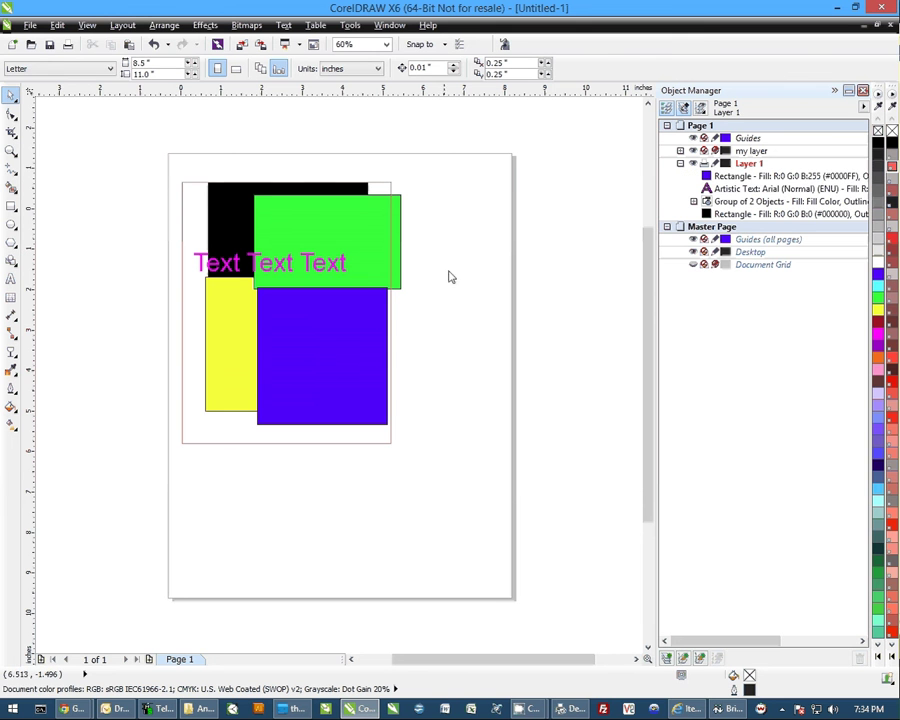
click(68, 45)
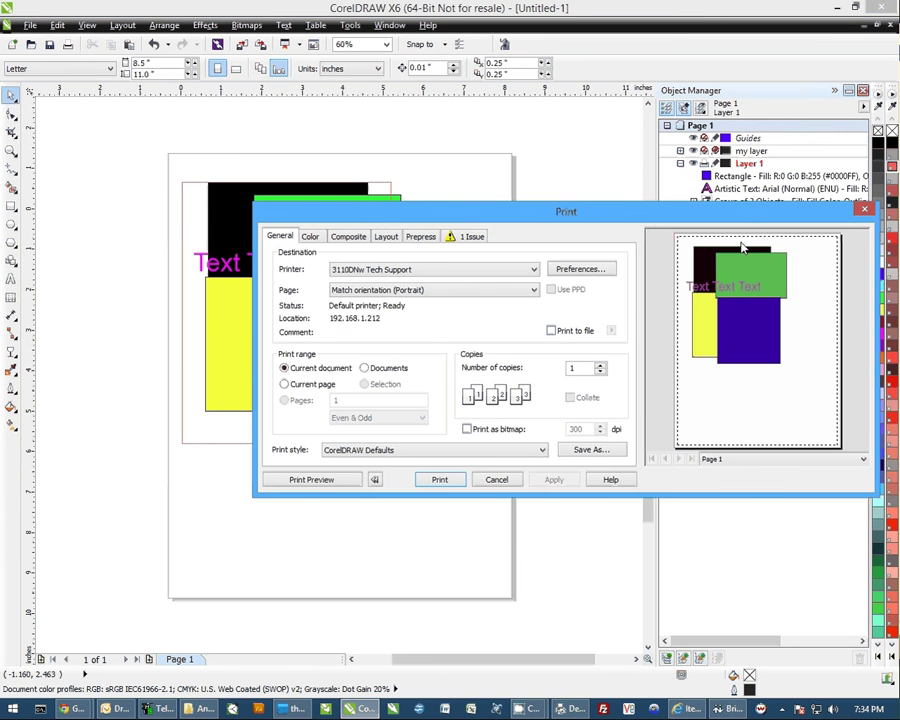
click(496, 479)
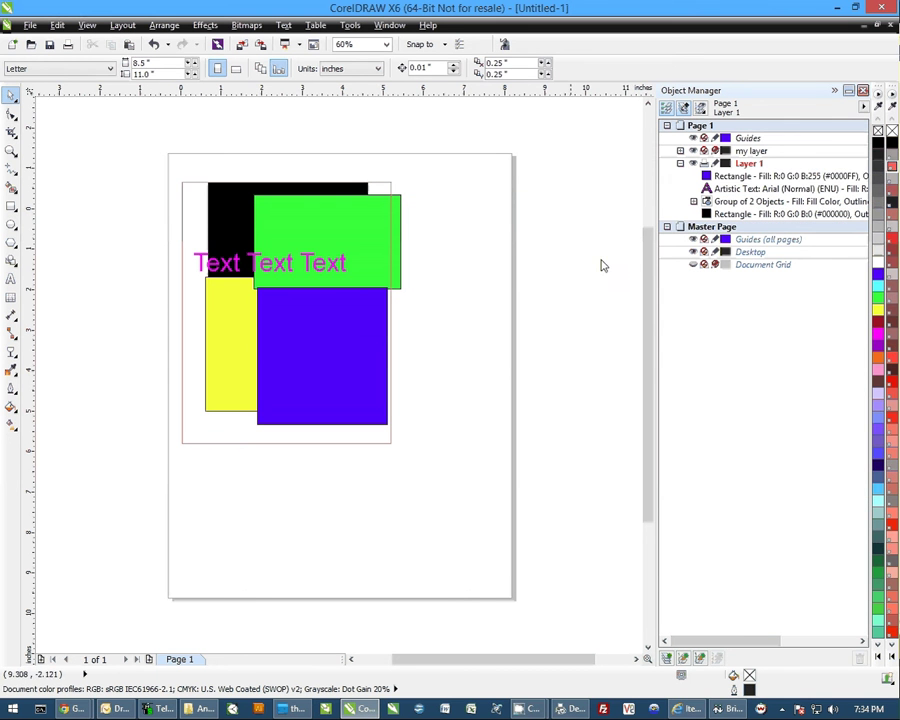